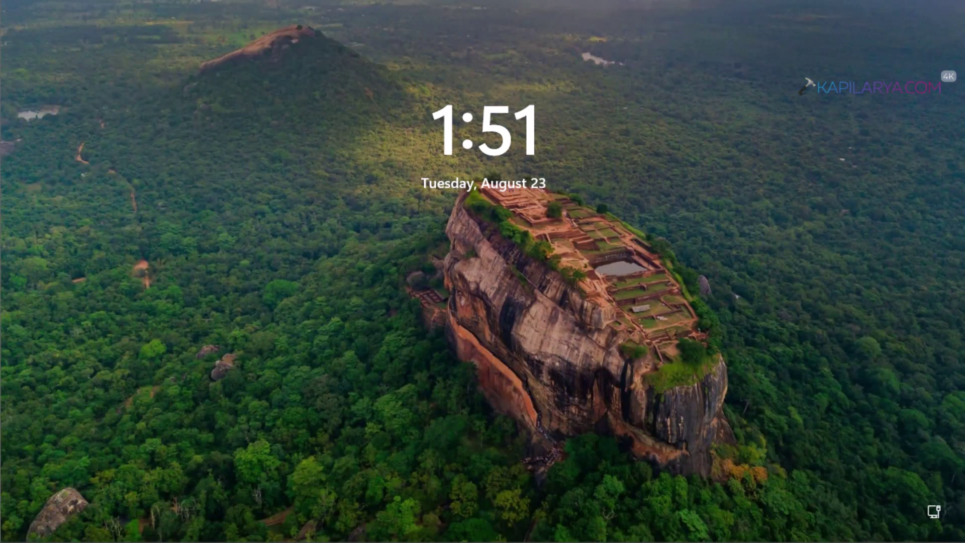
# Dismiss the lock screen and sign in to the personal account with its PIN
pyautogui.click(291, 298)
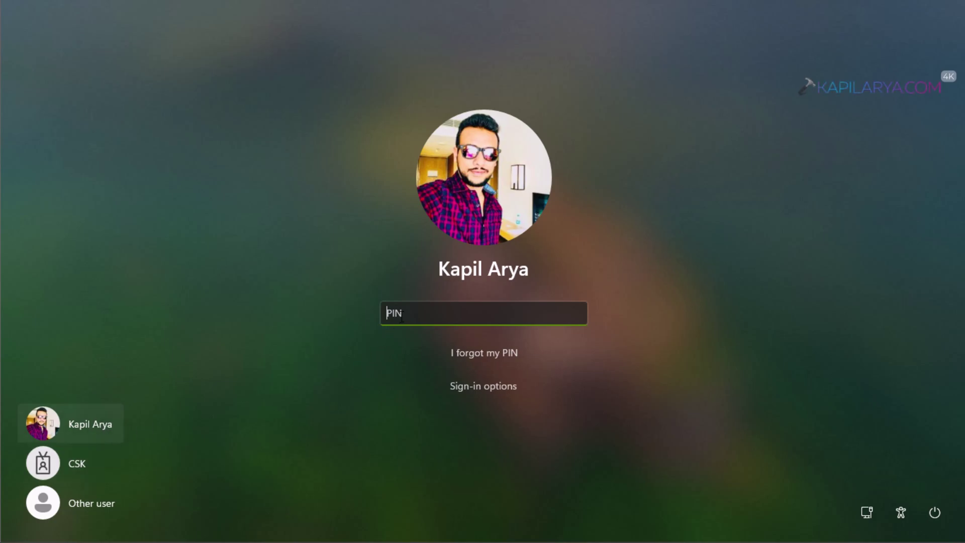
pyautogui.write('1234')
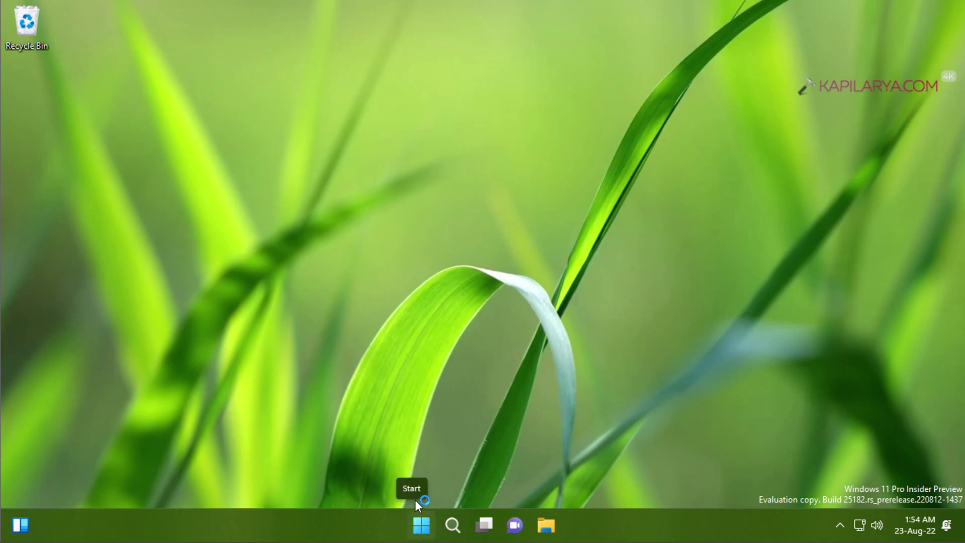
# Open Settings from the Start right-click menu and go to Accounts › Access work or school
pyautogui.rightClick(413, 514)
pyautogui.click(406, 377)
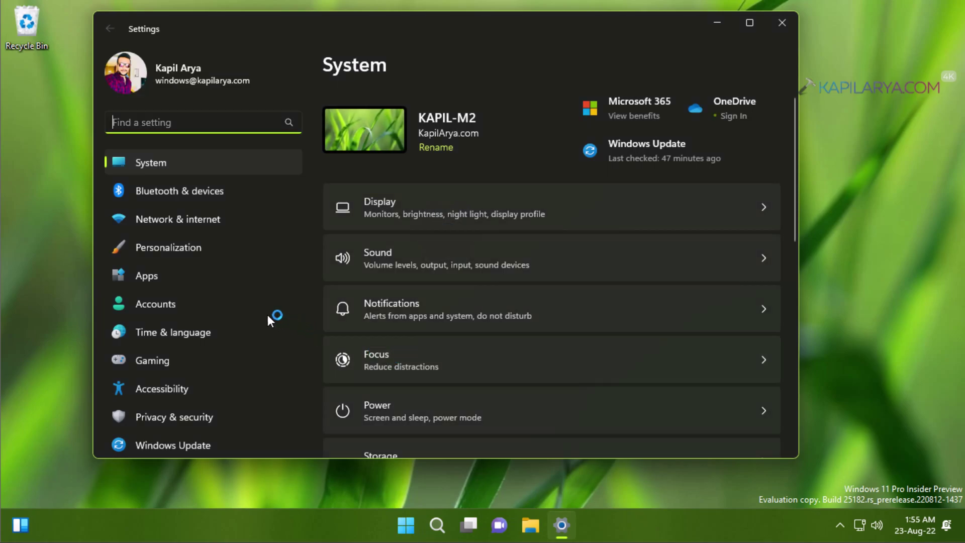
pyautogui.click(231, 304)
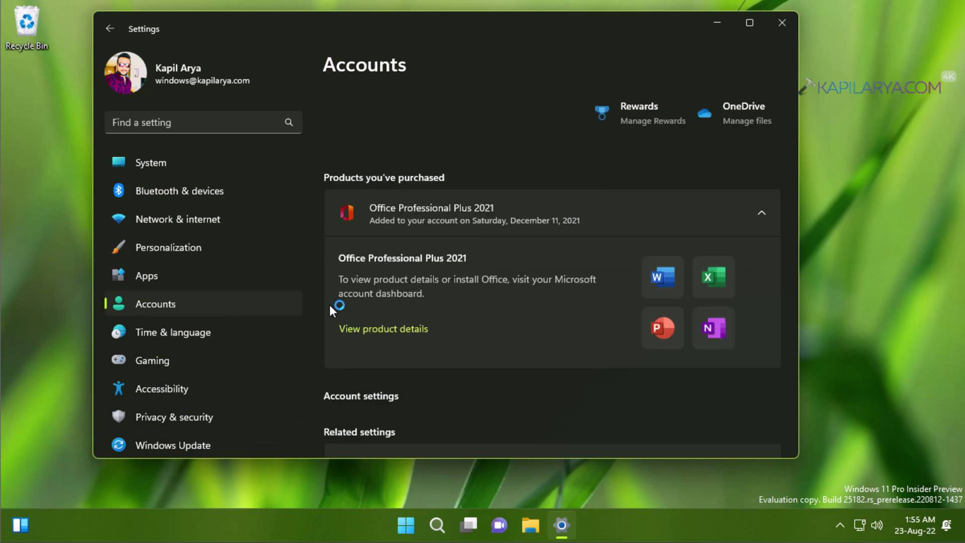
pyautogui.scroll(-4, 518, 318)
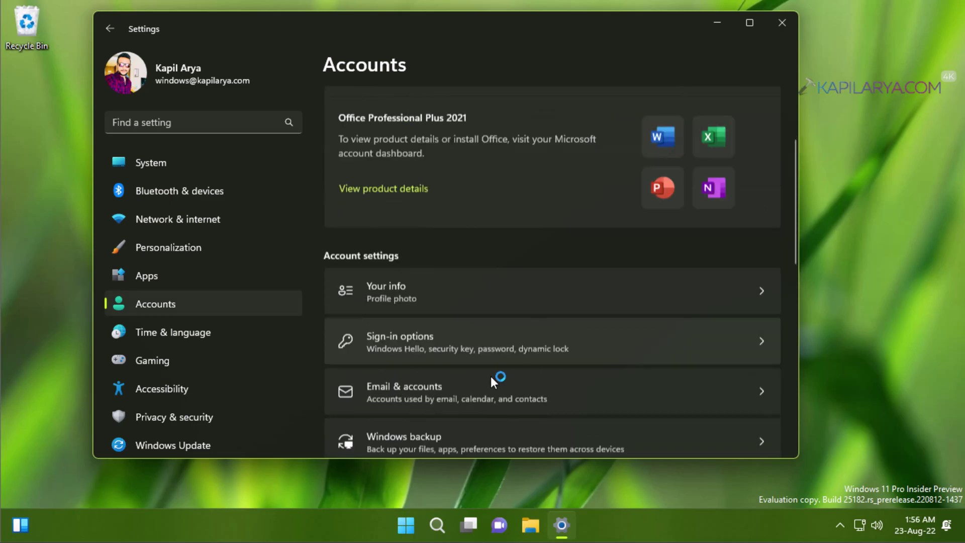
pyautogui.scroll(-3, 491, 375)
pyautogui.click(586, 408)
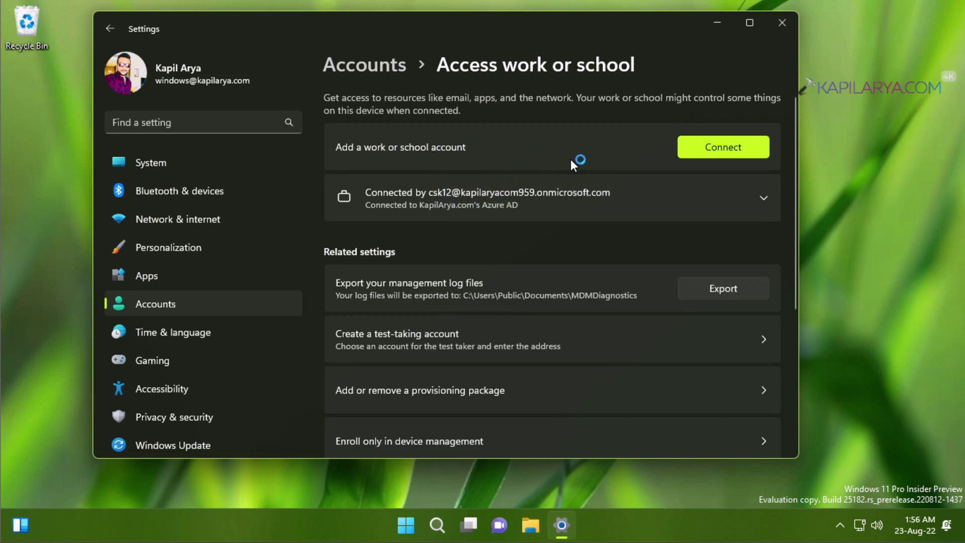
# Expand the connected work account and choose Disconnect to start removing it
pyautogui.click(766, 198)
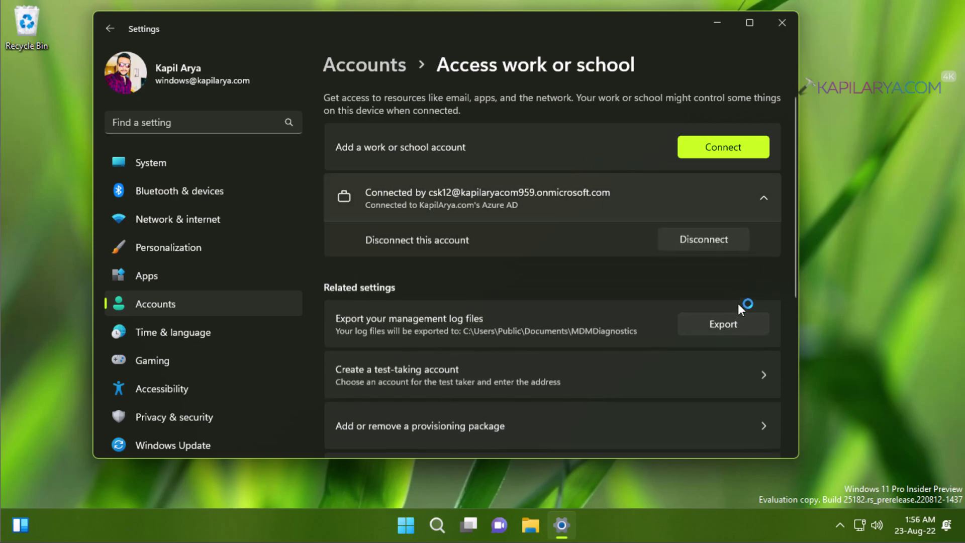
pyautogui.click(673, 241)
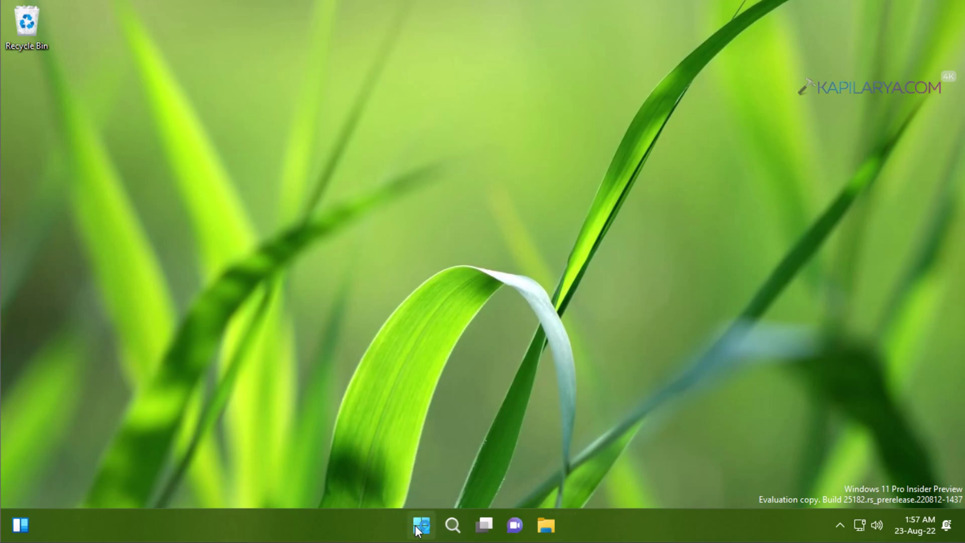
# Switch users from the Start menu to the CSK work account and sign in with its PIN
pyautogui.click(417, 527)
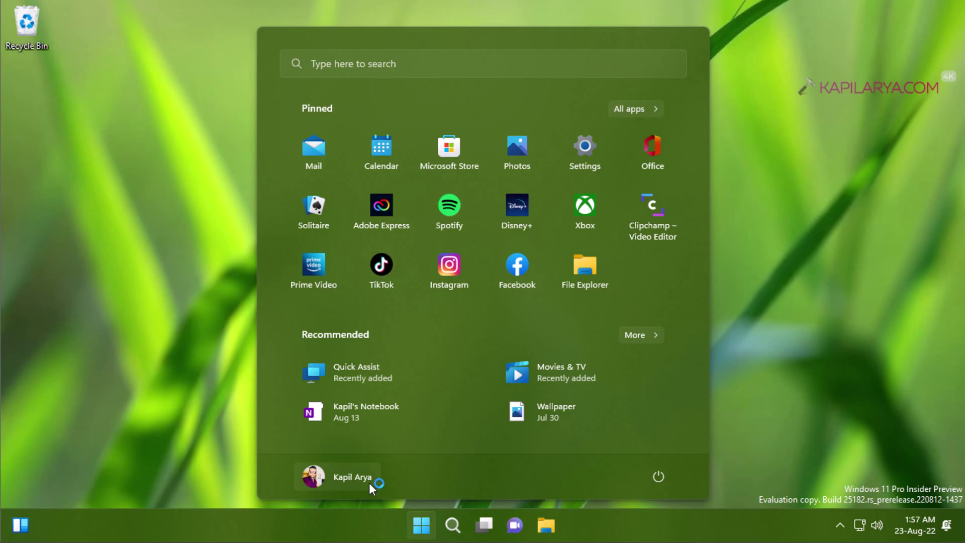
pyautogui.click(369, 482)
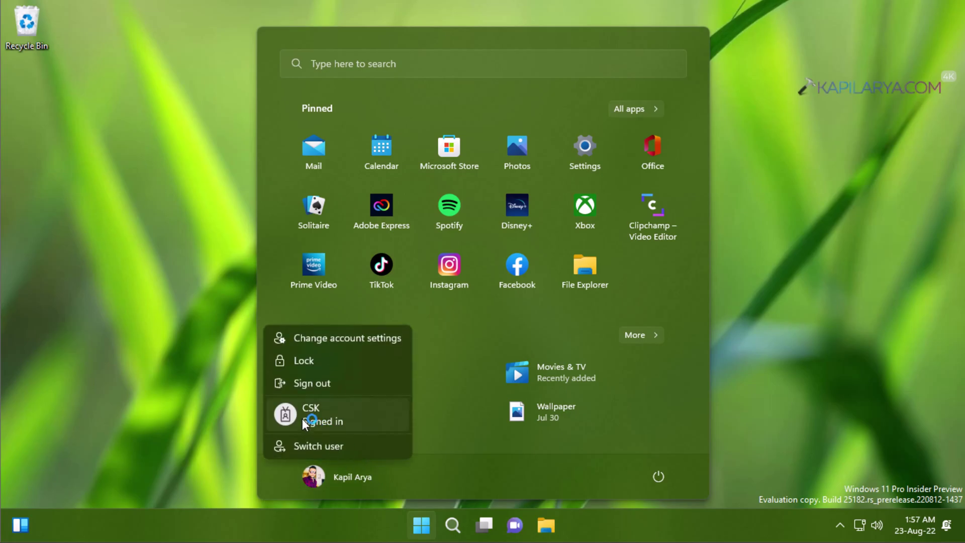
pyautogui.click(342, 411)
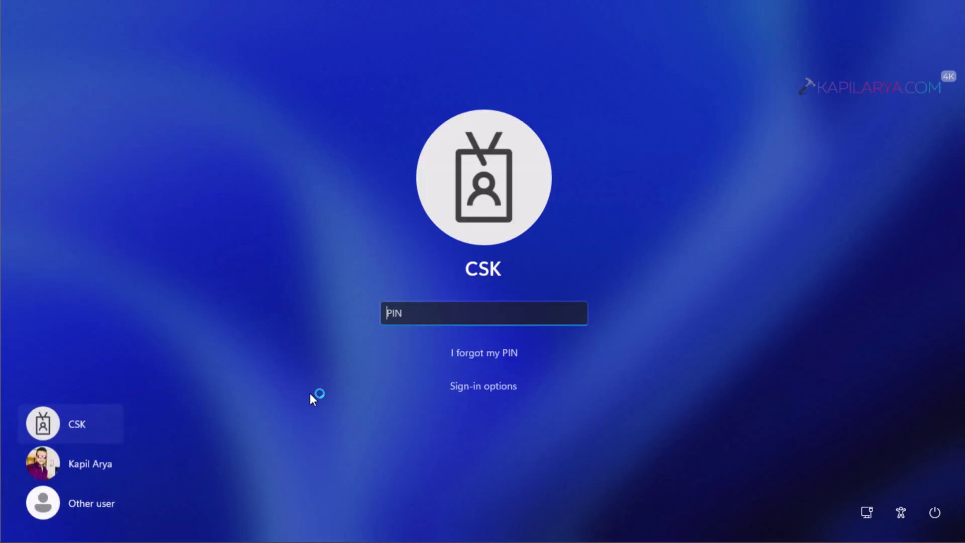
pyautogui.write('123456')
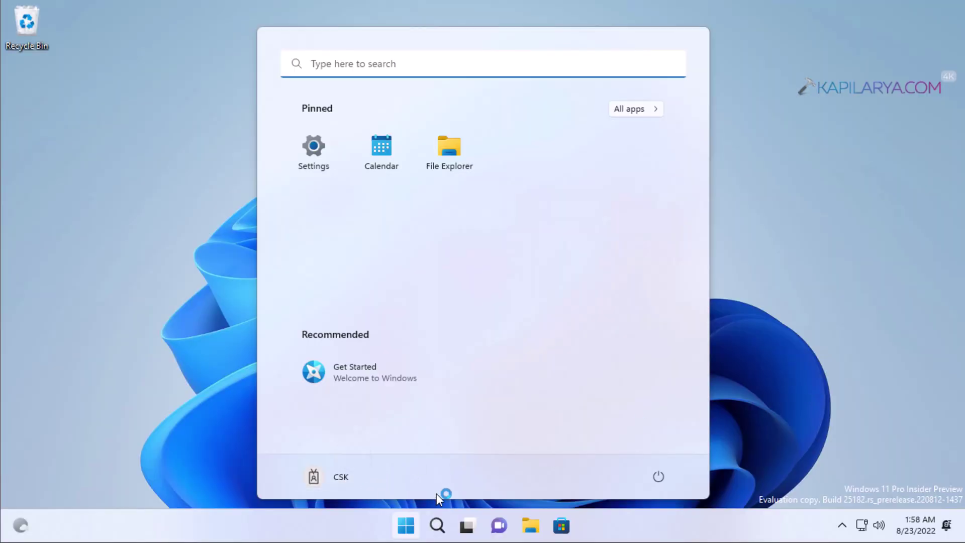
# As the work user, open a widened Settings window at Accounts › Access work or school
pyautogui.rightClick(400, 527)
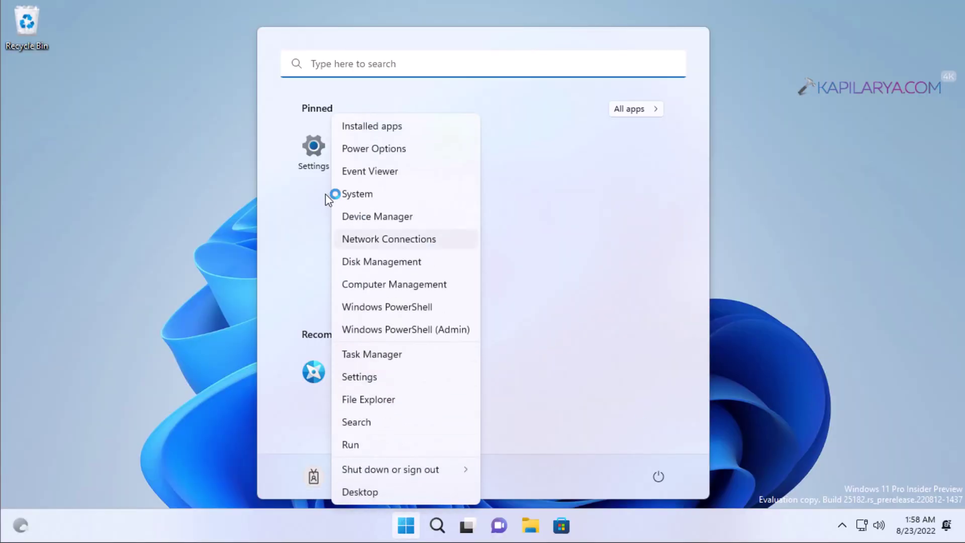
pyautogui.click(396, 355)
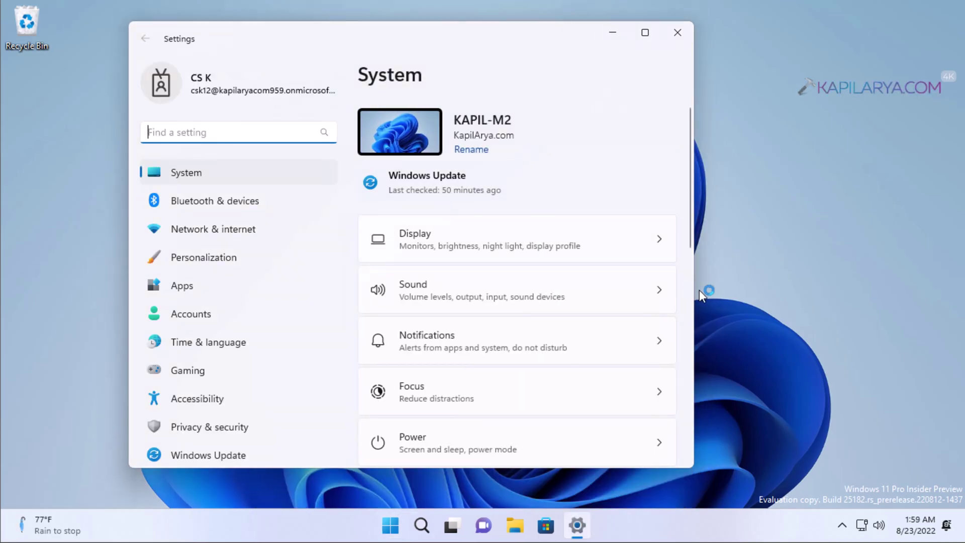
pyautogui.moveTo(700, 293); pyautogui.dragTo(841, 302)
pyautogui.click(227, 321)
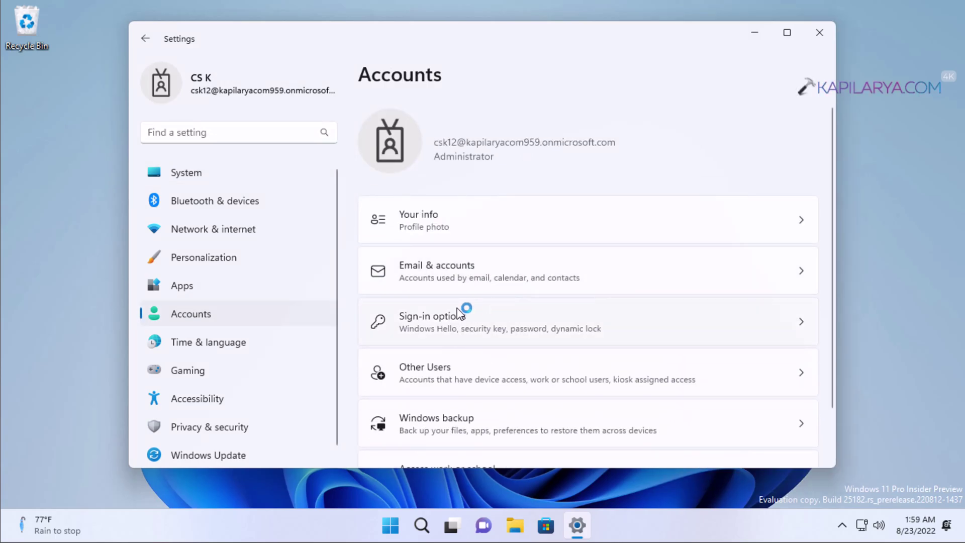
pyautogui.scroll(-1, 539, 377)
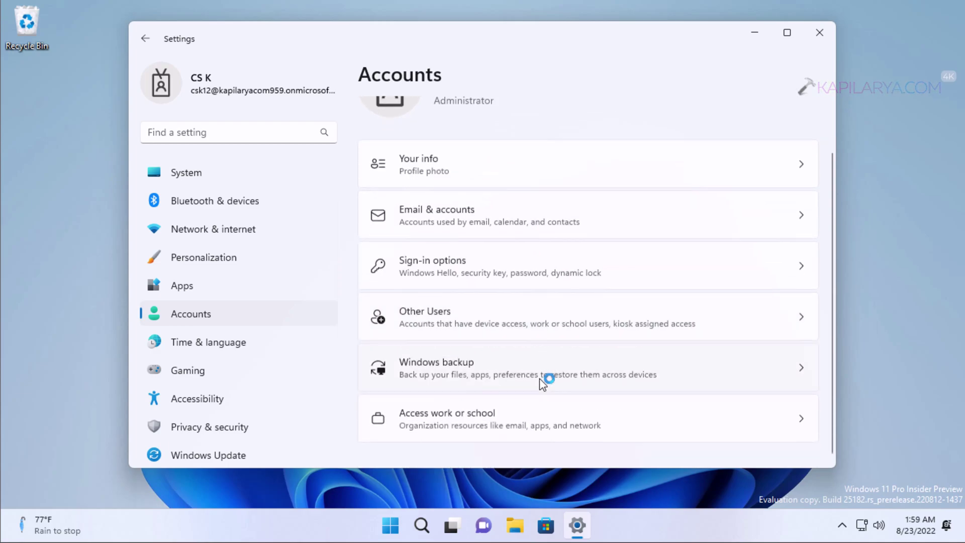
pyautogui.click(650, 420)
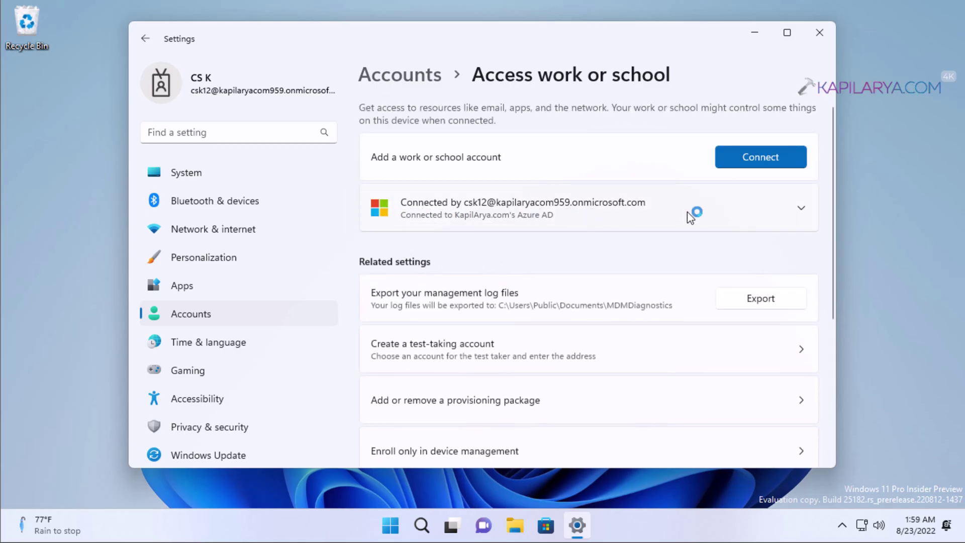
# Expand the work account, choose Disconnect, and answer Yes to removing it
pyautogui.click(799, 209)
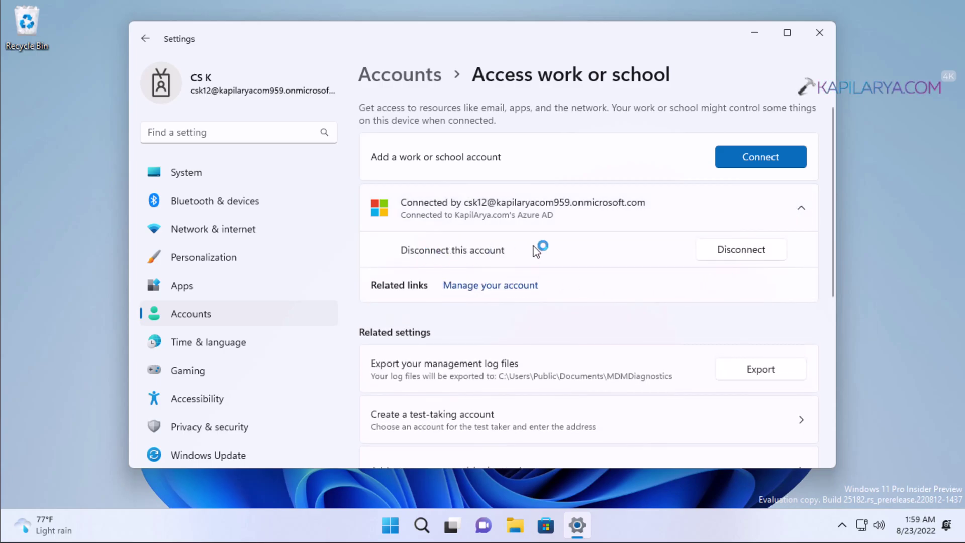
pyautogui.click(710, 258)
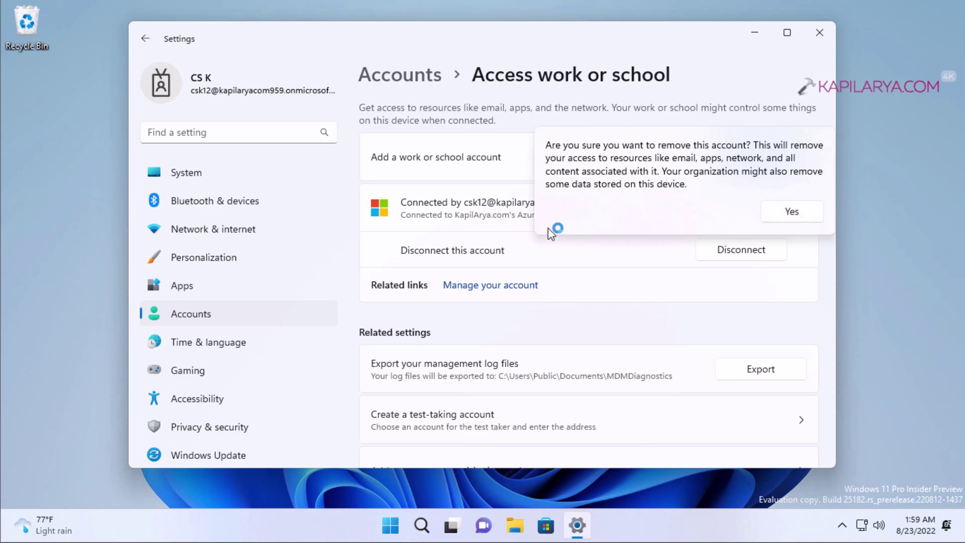
pyautogui.click(505, 220)
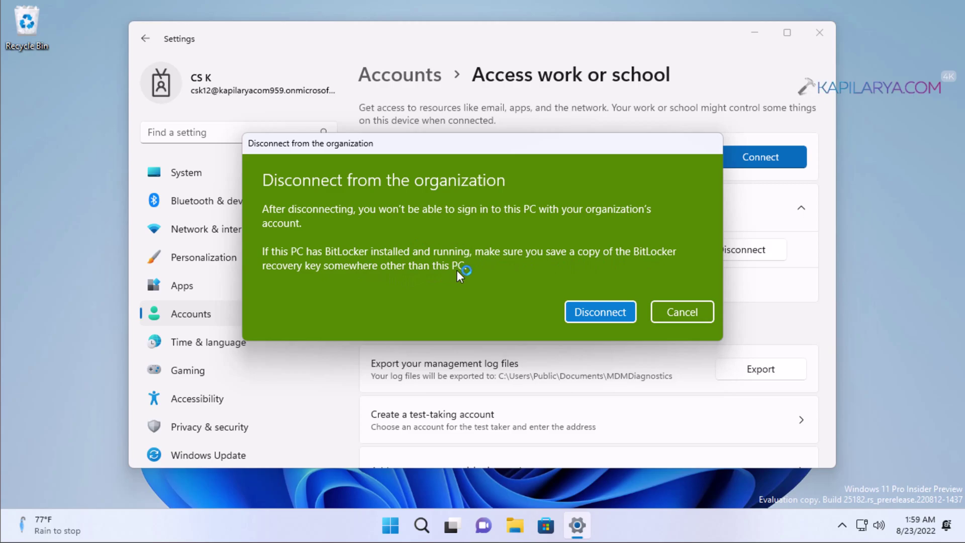
# Confirm disconnecting and enter the alternate local administrator account's e-mail address and password
pyautogui.click(574, 314)
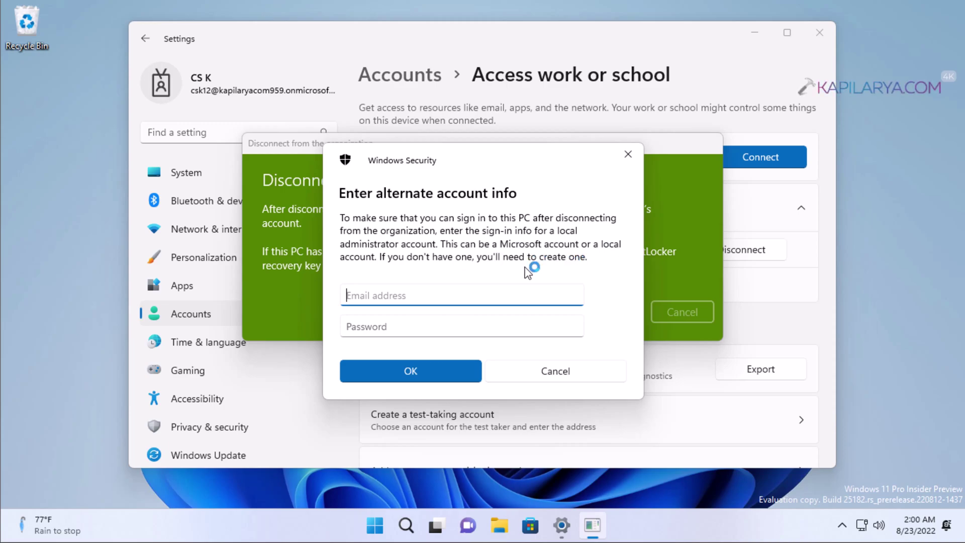
pyautogui.press('Tab')
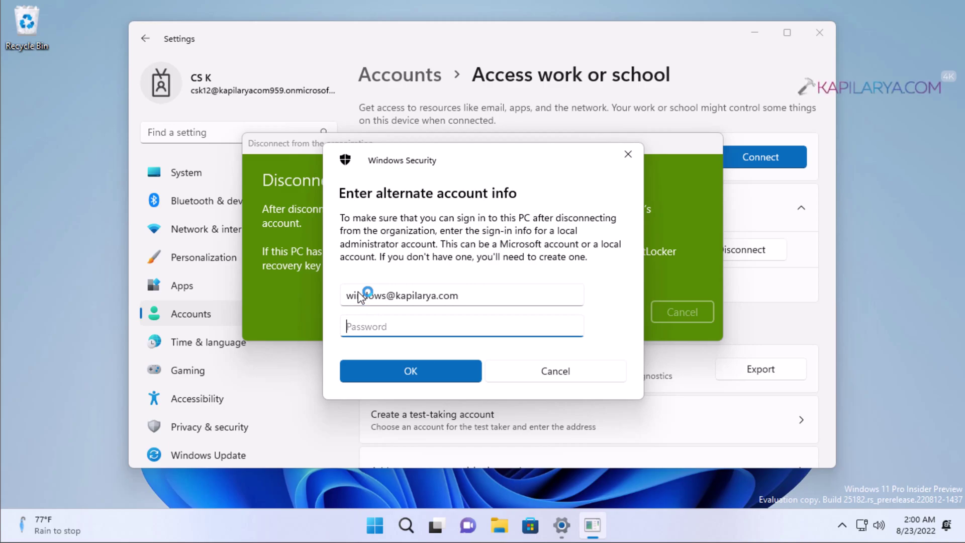
pyautogui.write('••••••••')
# Submit the administrator credentials and restart the PC immediately, even with another user signed in
pyautogui.click(411, 364)
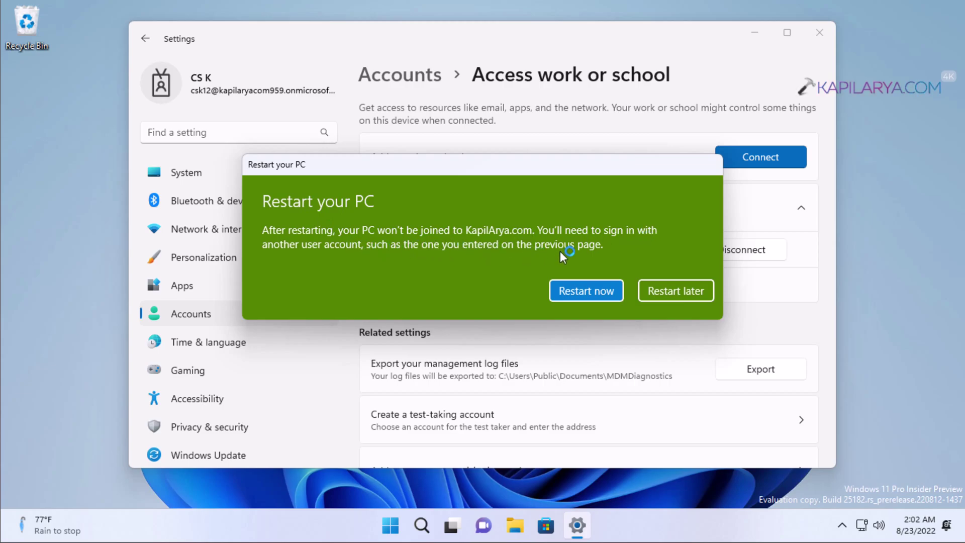
pyautogui.click(560, 296)
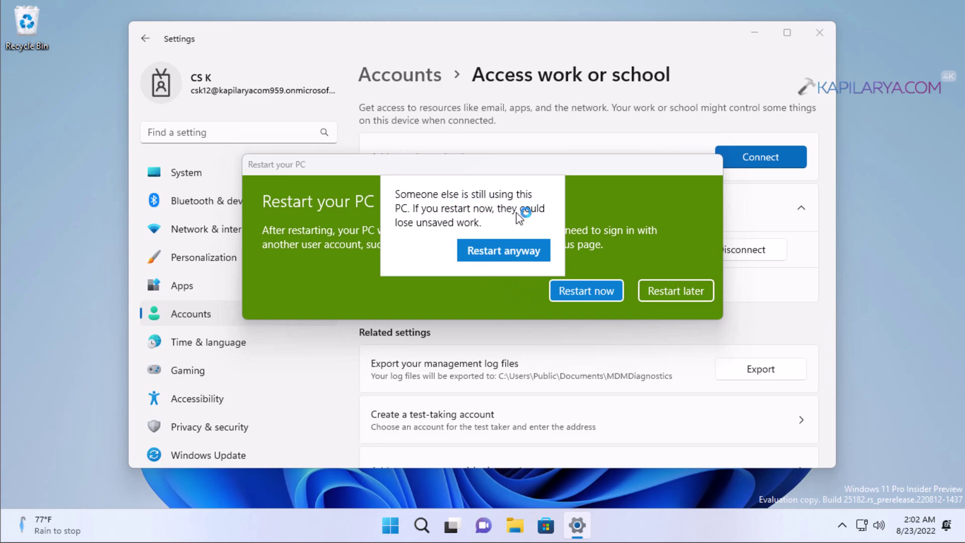
pyautogui.click(467, 252)
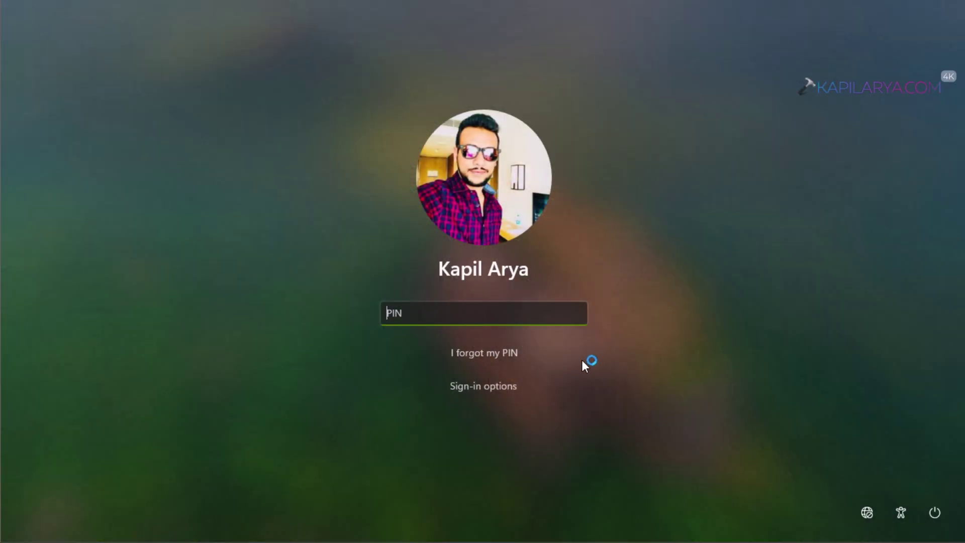
# Sign back in to the personal account with its PIN after the restart
pyautogui.write('1234')
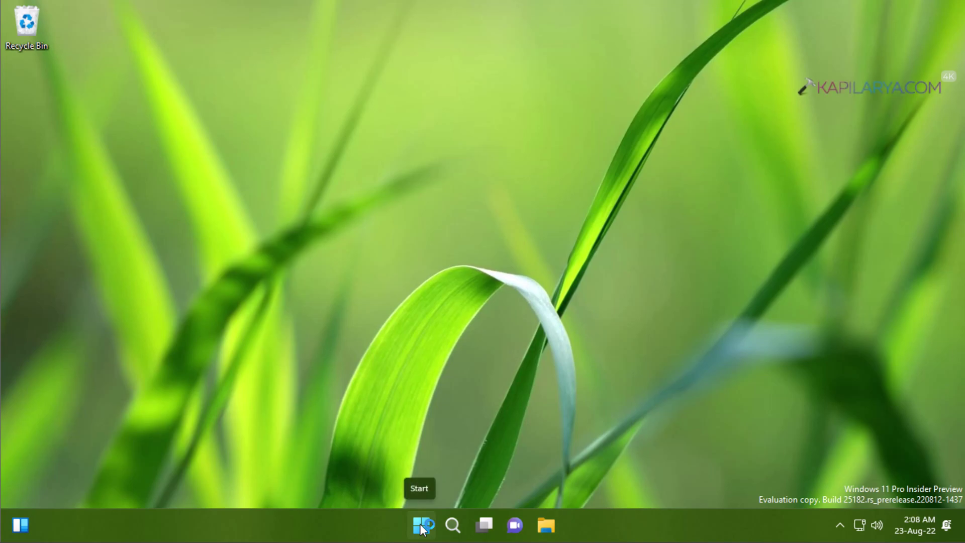
# Open Settings from the Start right-click menu and go to the Accounts page
pyautogui.rightClick(422, 527)
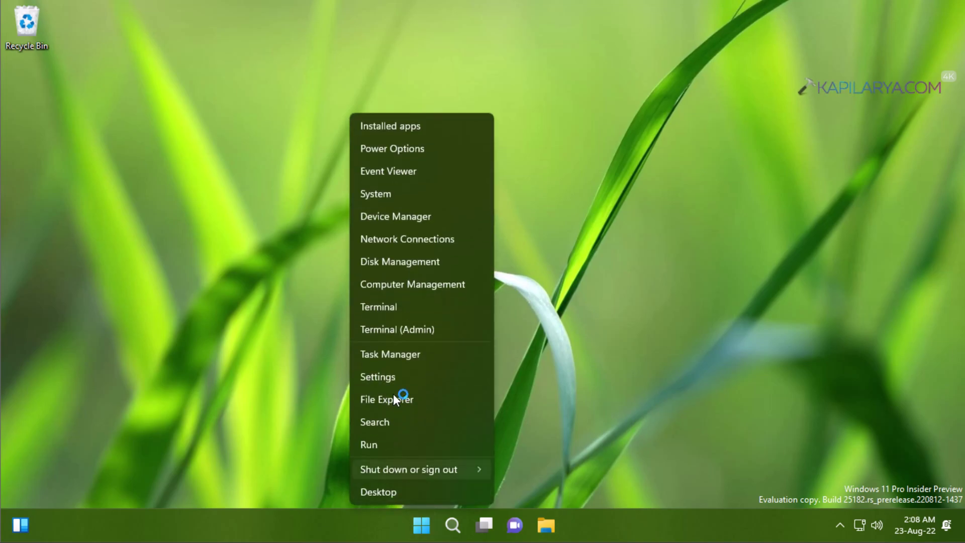
pyautogui.click(393, 376)
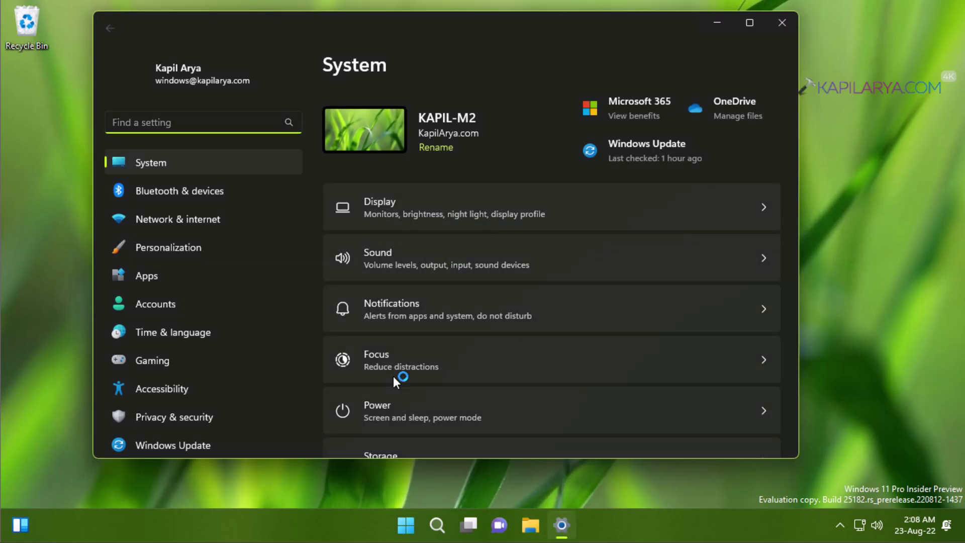
pyautogui.click(196, 305)
pyautogui.scroll(-8, 591, 294)
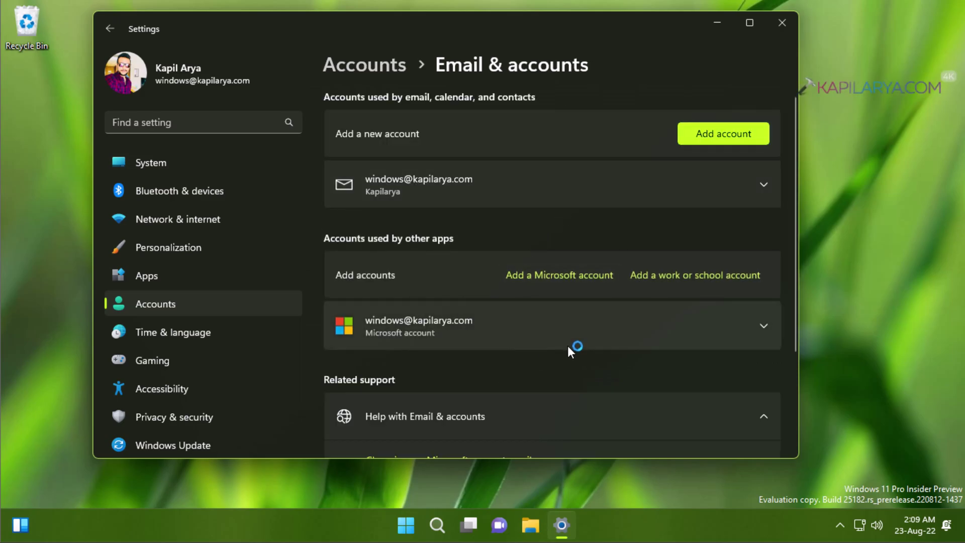
# Go back to Accounts and open Access work or school to confirm the account is gone
pyautogui.click(367, 66)
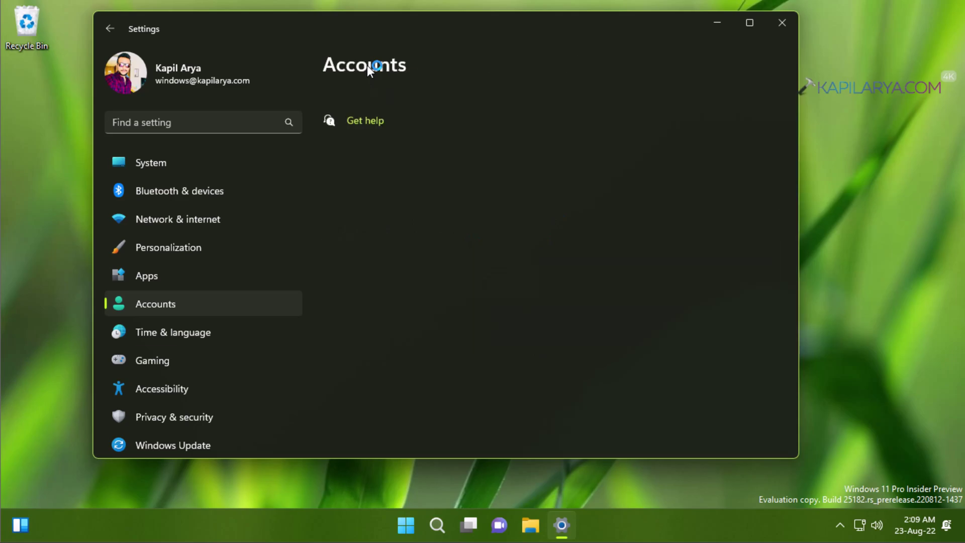
pyautogui.scroll(-2, 503, 298)
pyautogui.scroll(-3, 504, 299)
pyautogui.click(575, 226)
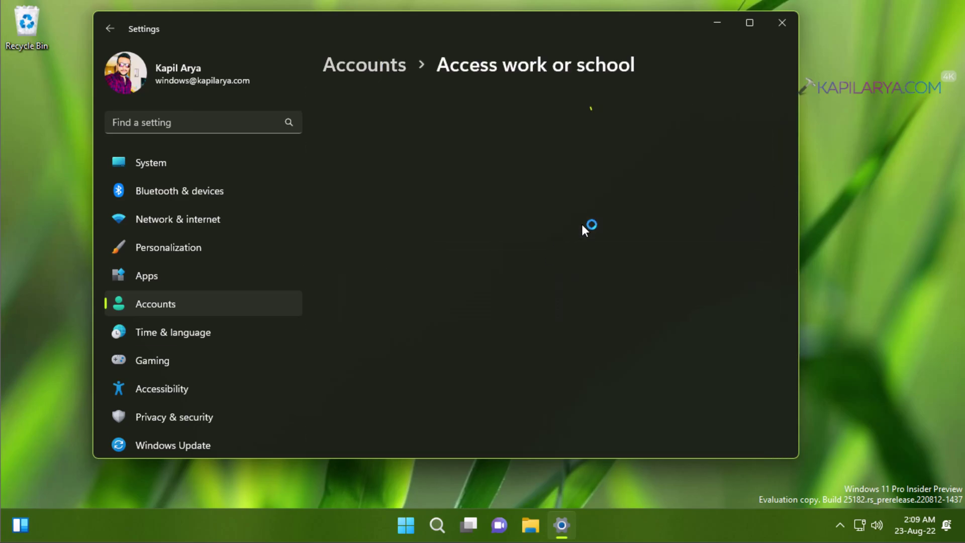